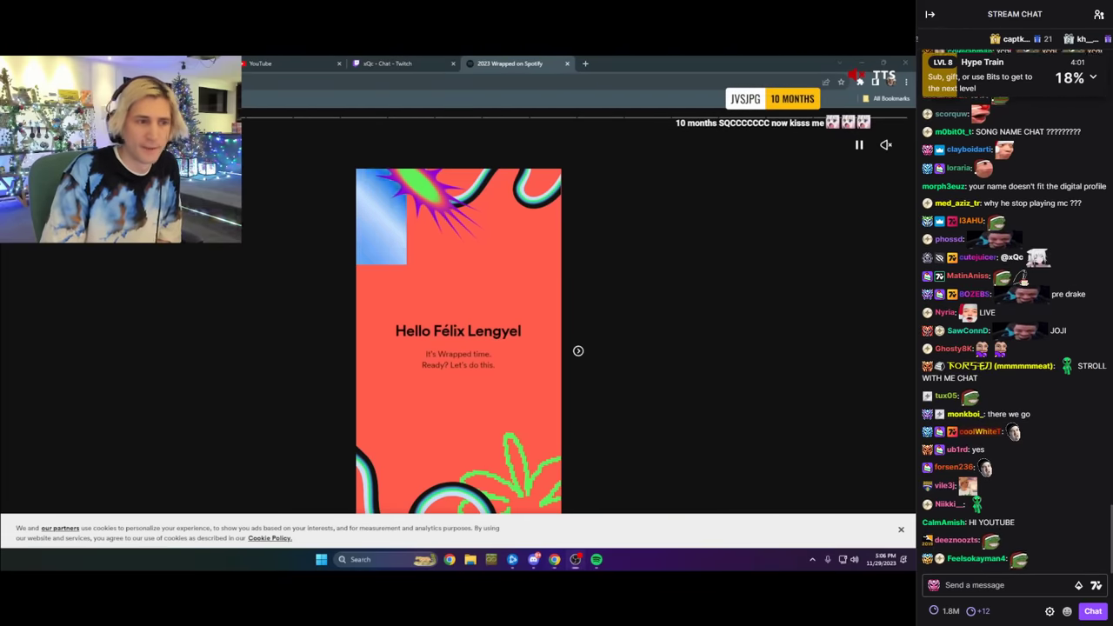
Close the Twitch chat tab so the Wrapped story plays past the greeting slide
left_click(452, 64)
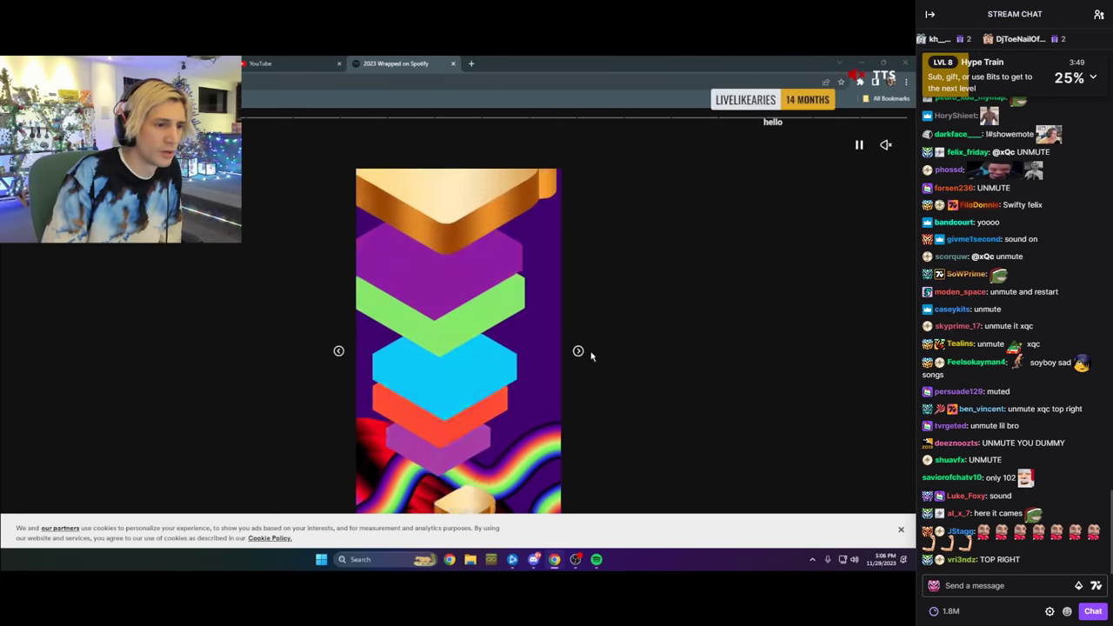
Advance the story and adjust the Wrapped tab's volume in Volume Master
left_click(886, 144)
left_click(846, 81)
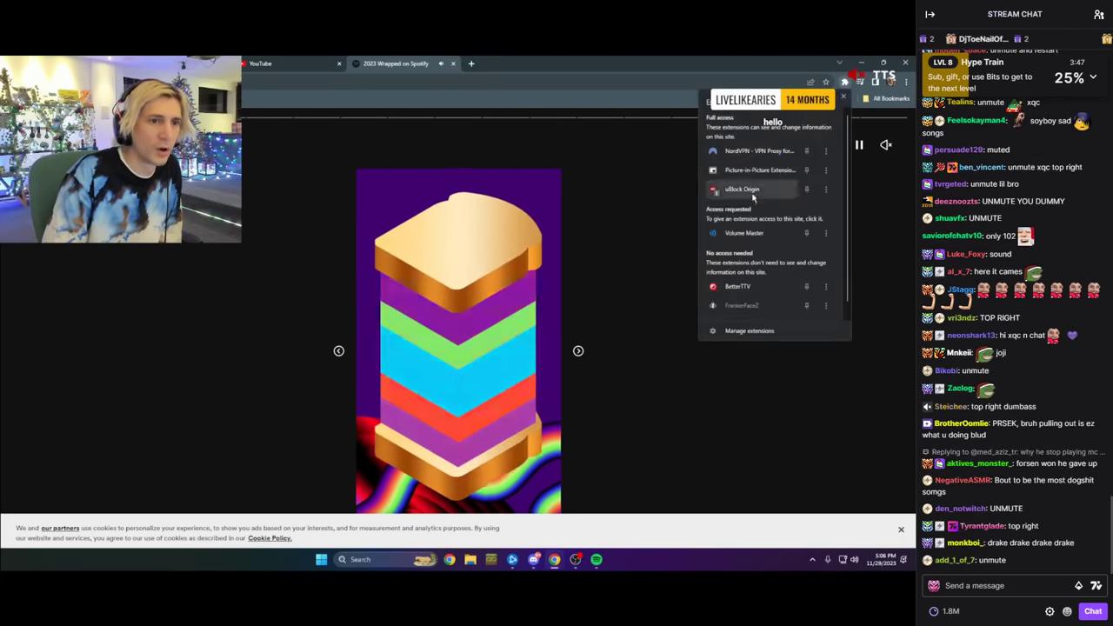
left_click(745, 186)
left_click(885, 145)
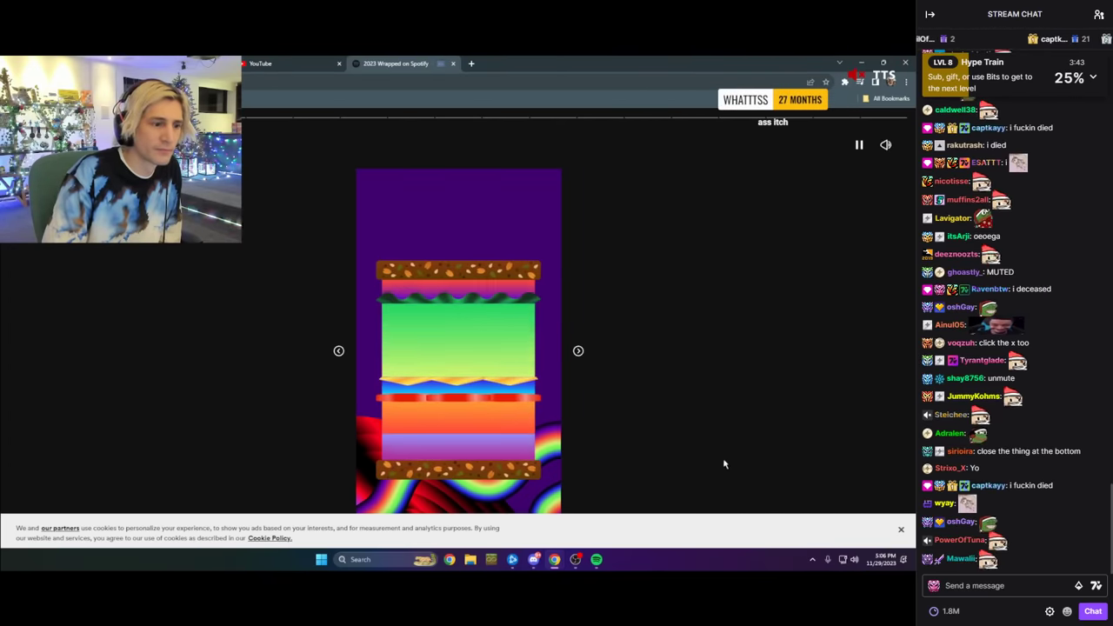
Dismiss the cookie consent banner and readjust the tab volume in Volume Master
left_click(902, 531)
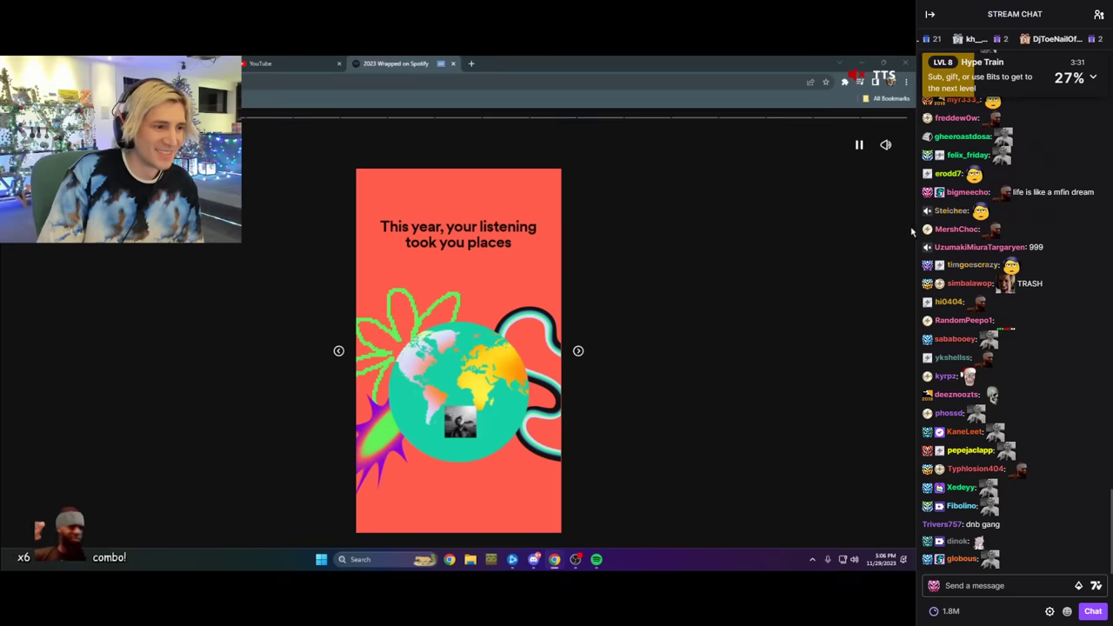
left_click(845, 82)
left_click(745, 209)
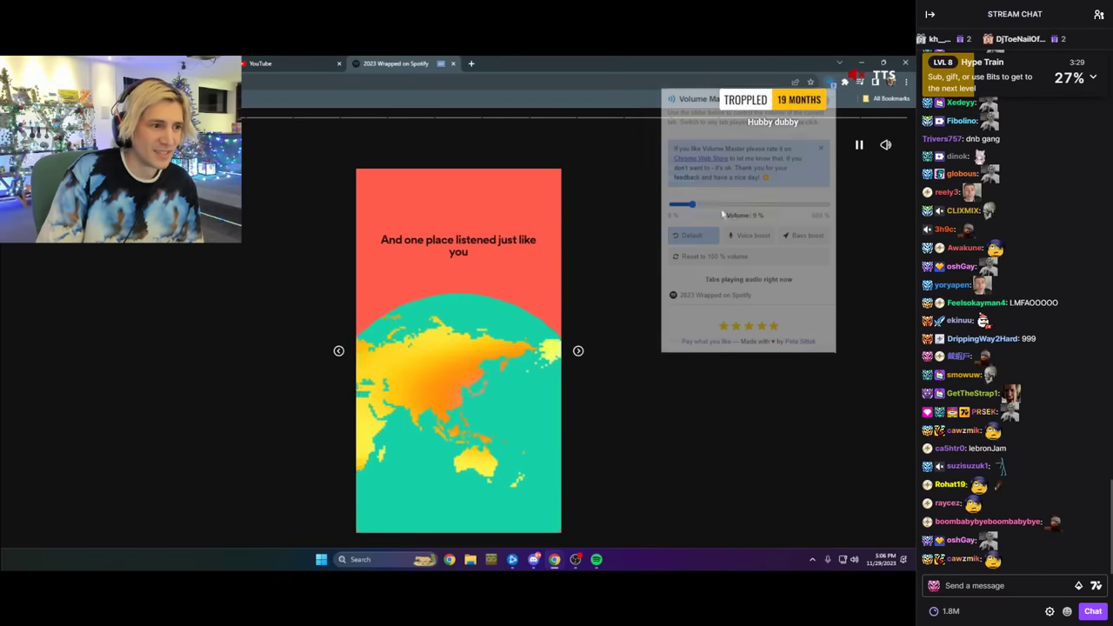
left_click(634, 218)
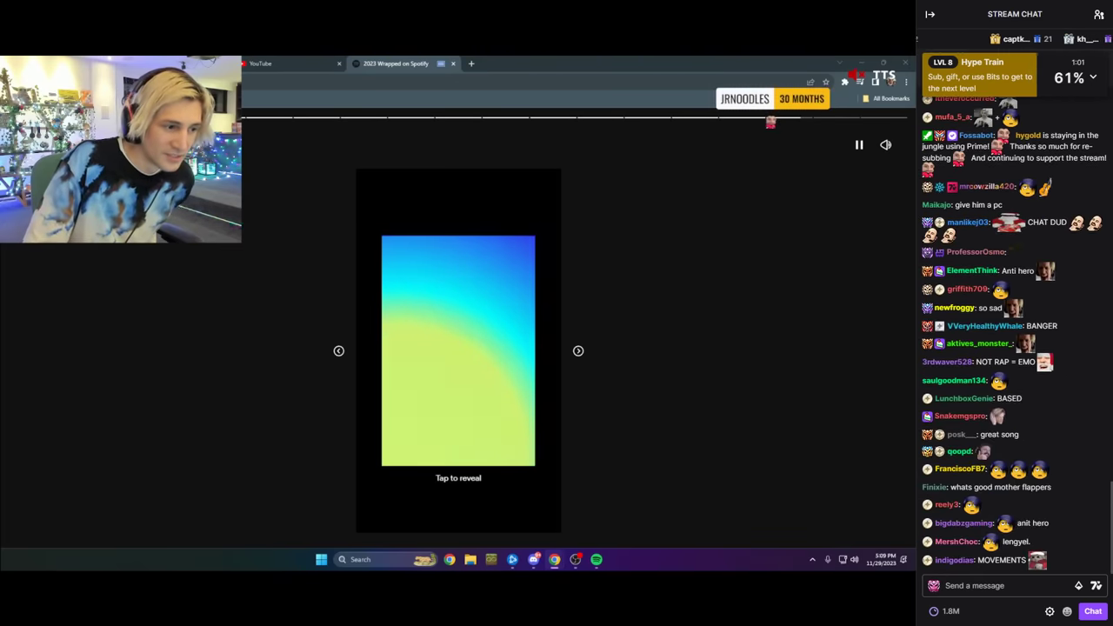
Reveal the Time Traveler card, continue to the summary card, and recolour it black
left_click(519, 445)
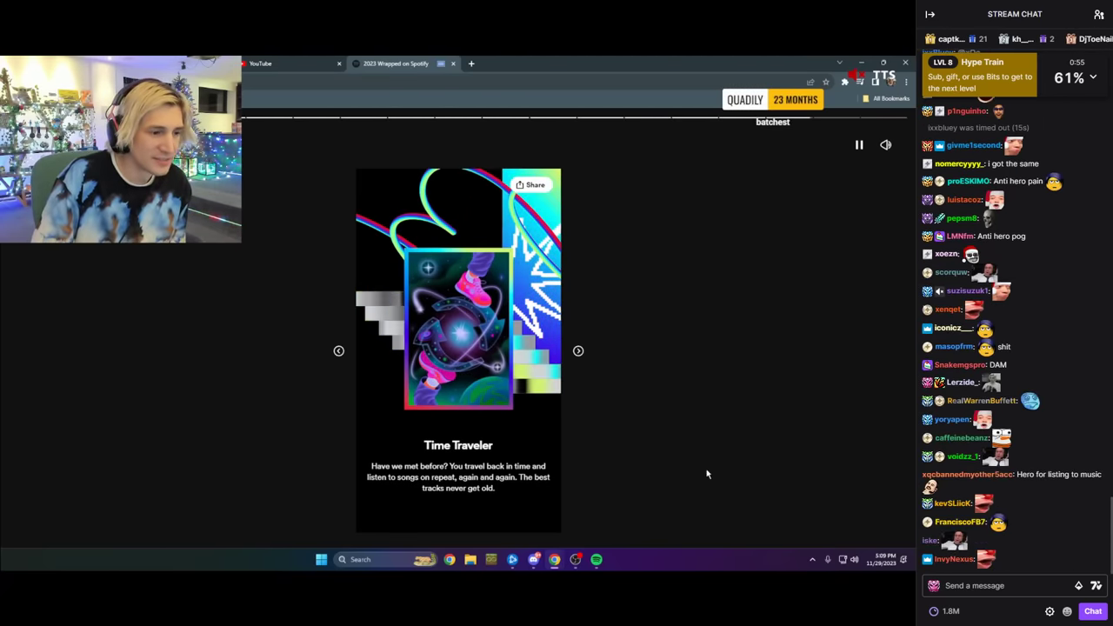
left_click(527, 507)
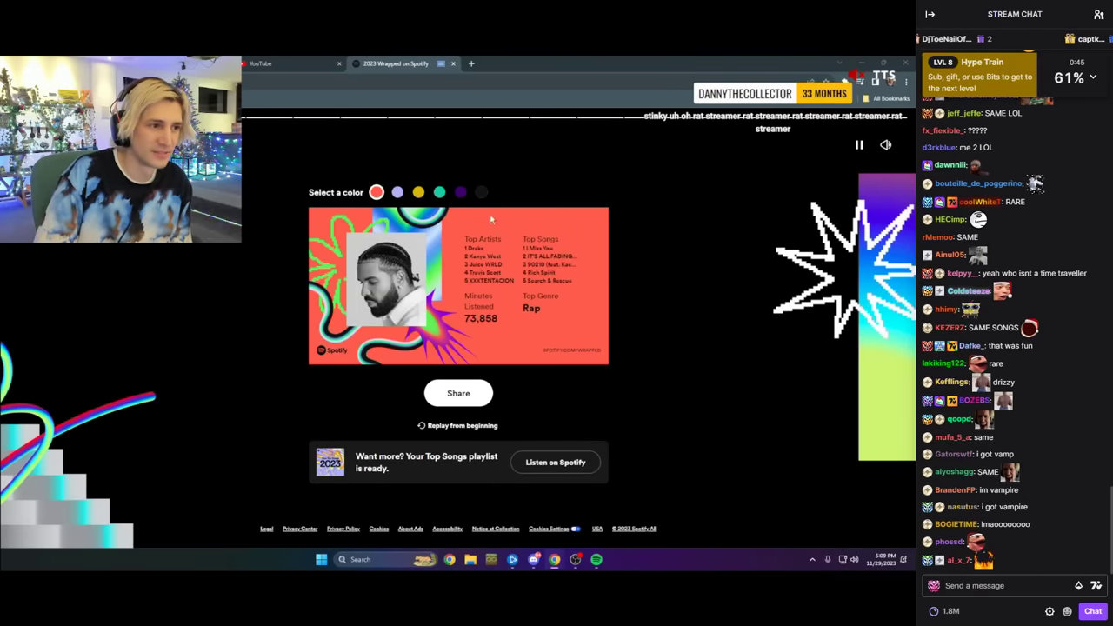
left_click(480, 192)
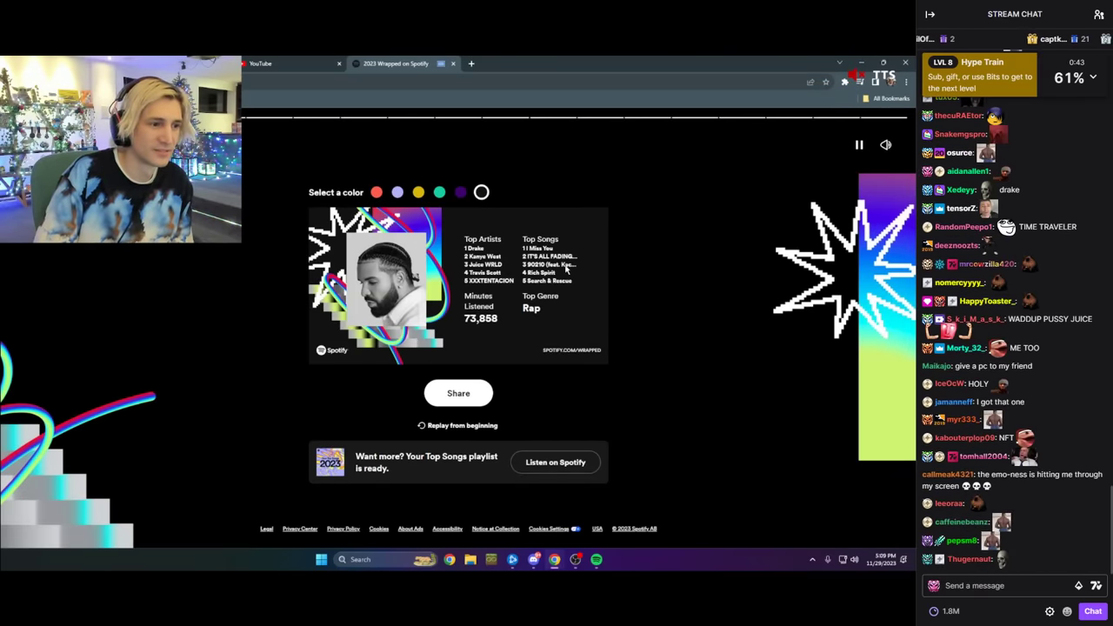